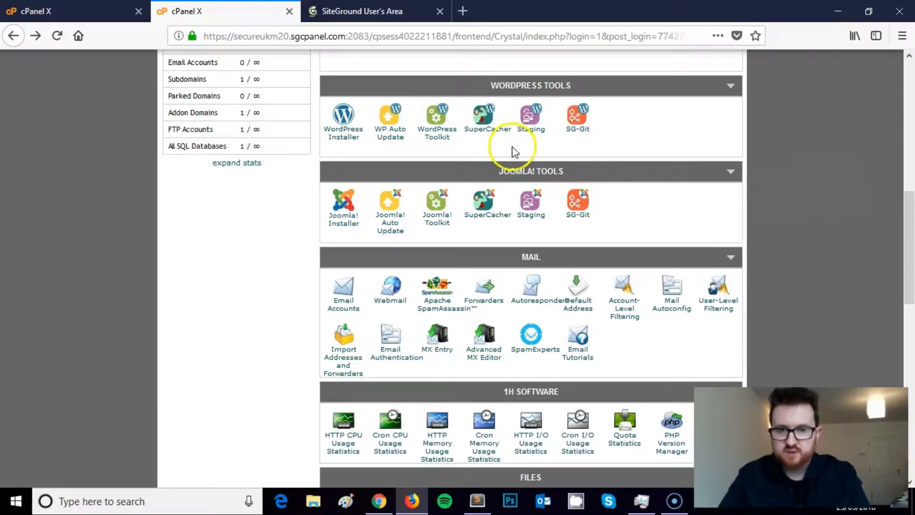
- Open the Install form of Softaculous's WordPress installer
left_click(339, 136)
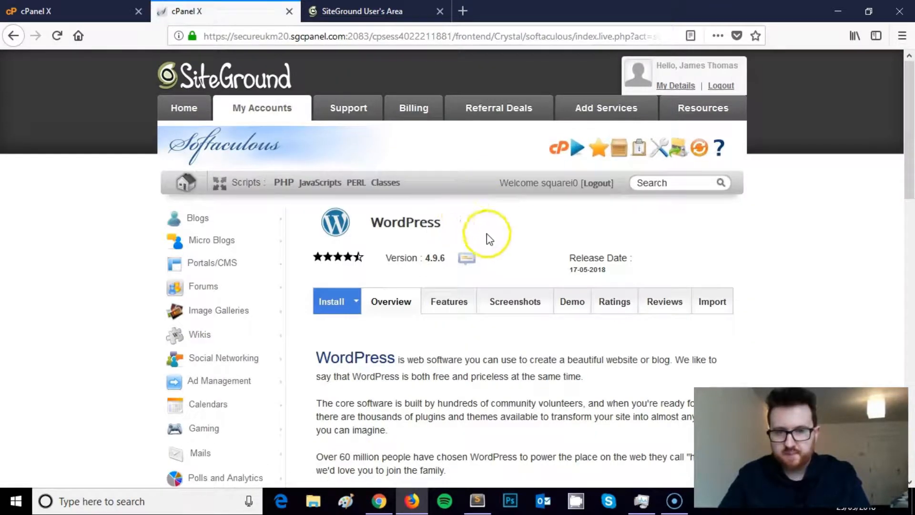
scroll(490, 234, "down", 1)
scroll(486, 233, "down", 2)
left_click(333, 225)
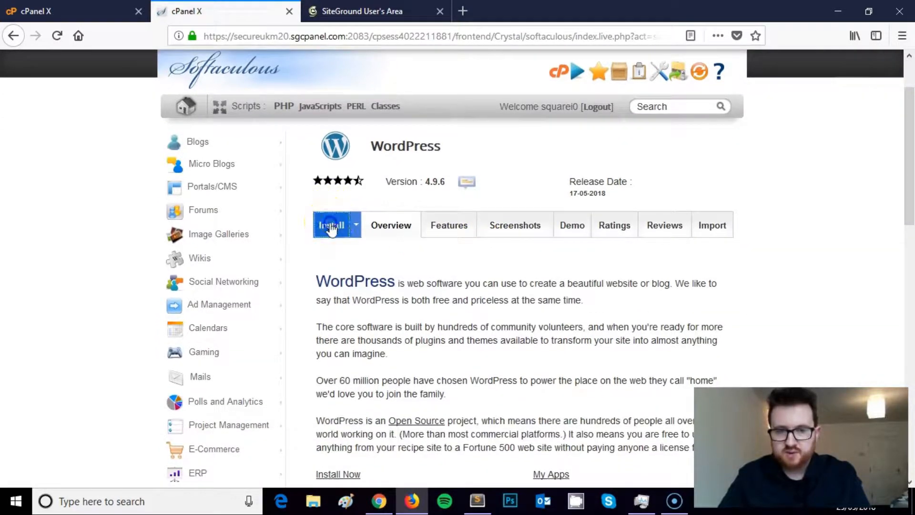
- Choose wpwootutorials.co.uk as the domain to install WordPress on
scroll(586, 243, "down", 5)
left_click(587, 213)
left_click(591, 249)
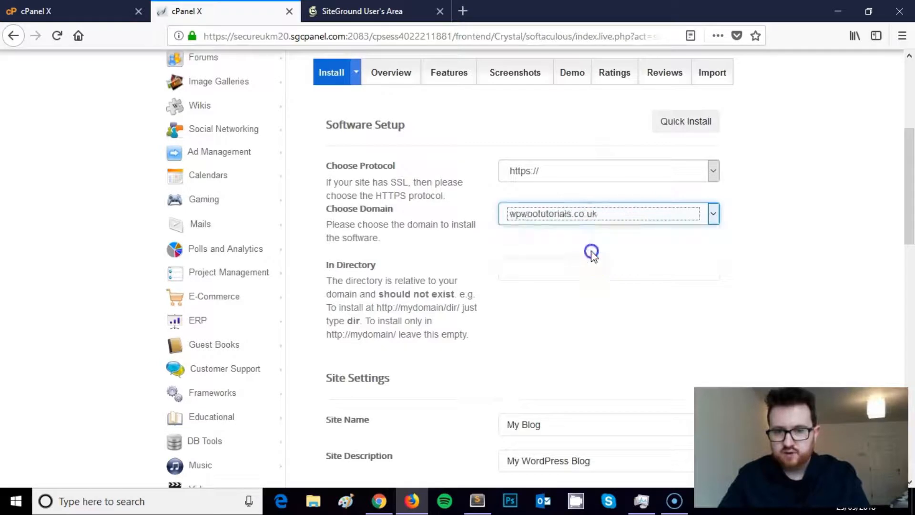
left_click(469, 193)
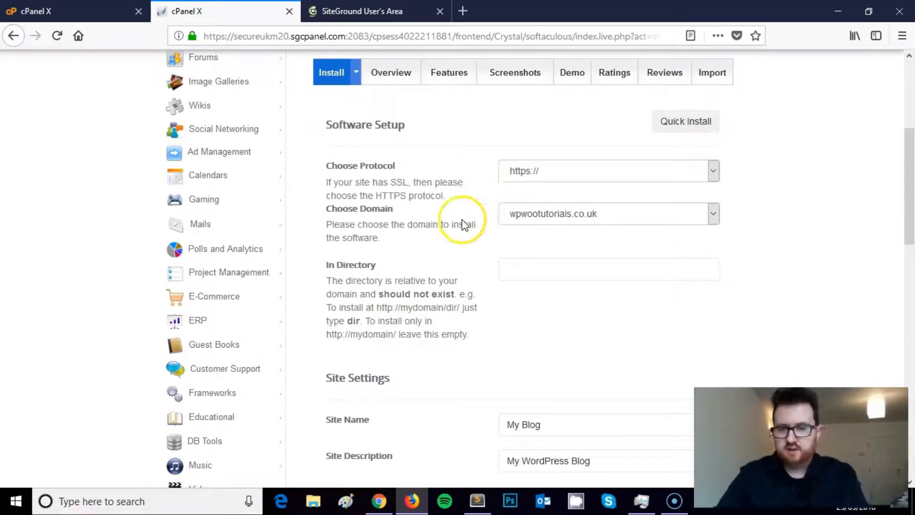
left_click(580, 173)
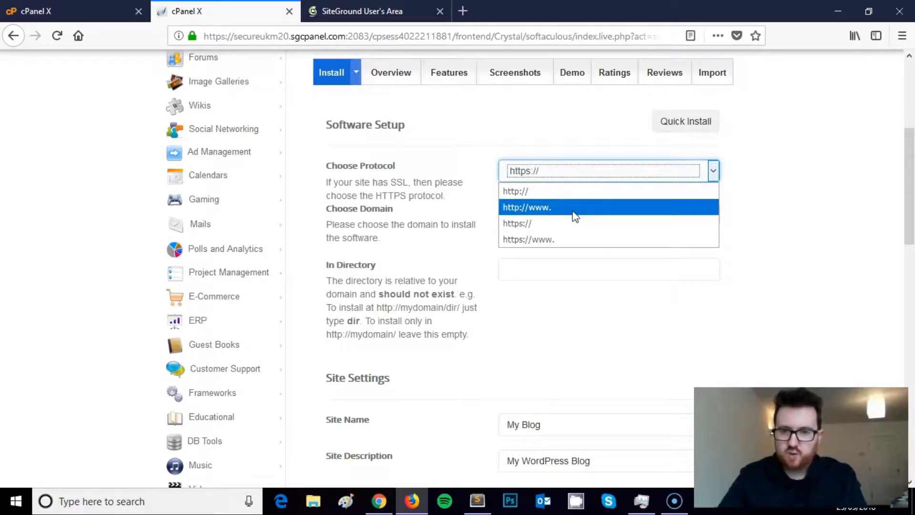
left_click(558, 233)
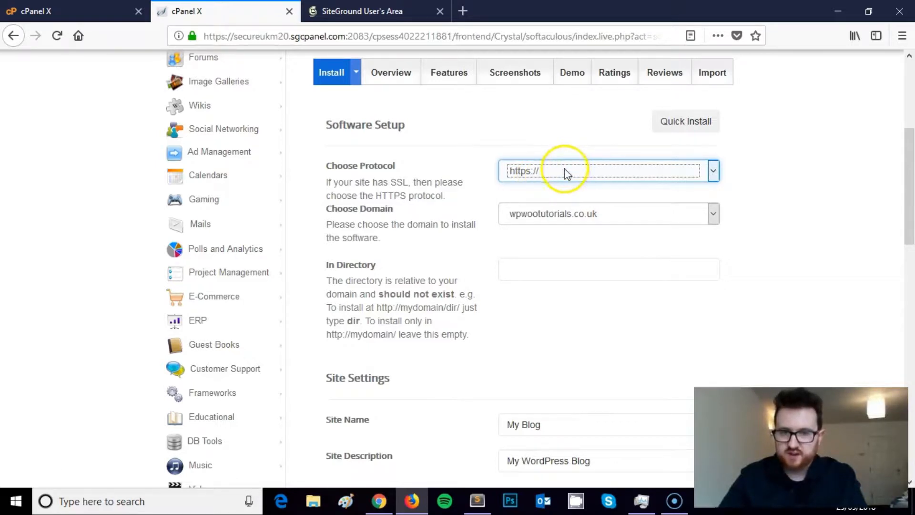
scroll(564, 171, "down", 2)
scroll(523, 193, "down", 2)
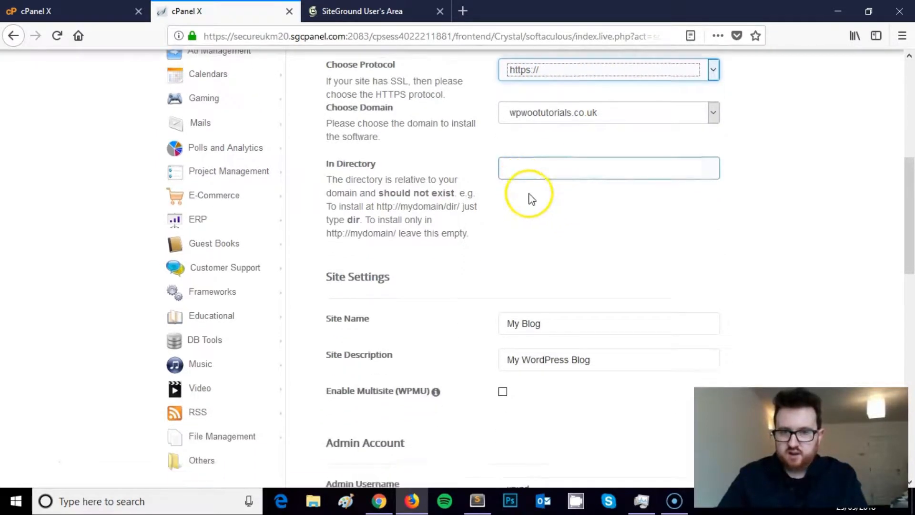
scroll(578, 188, "up", 4)
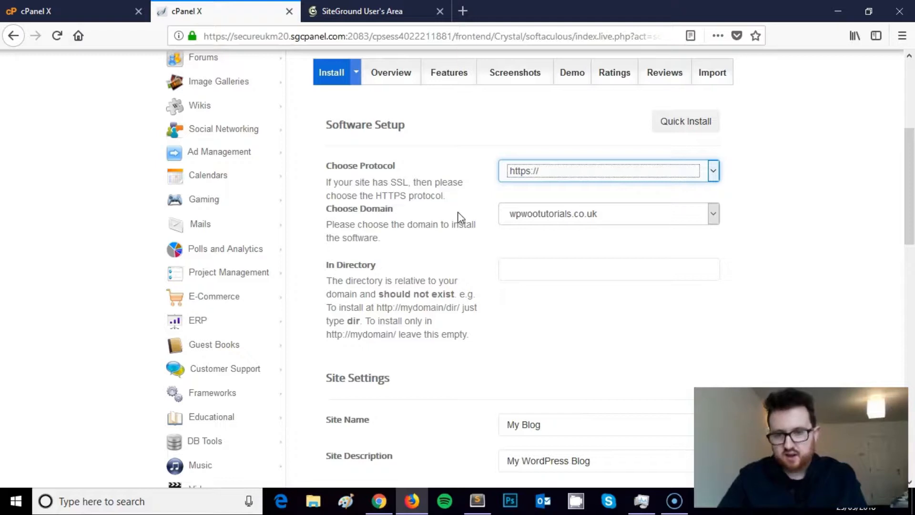
left_click(535, 268)
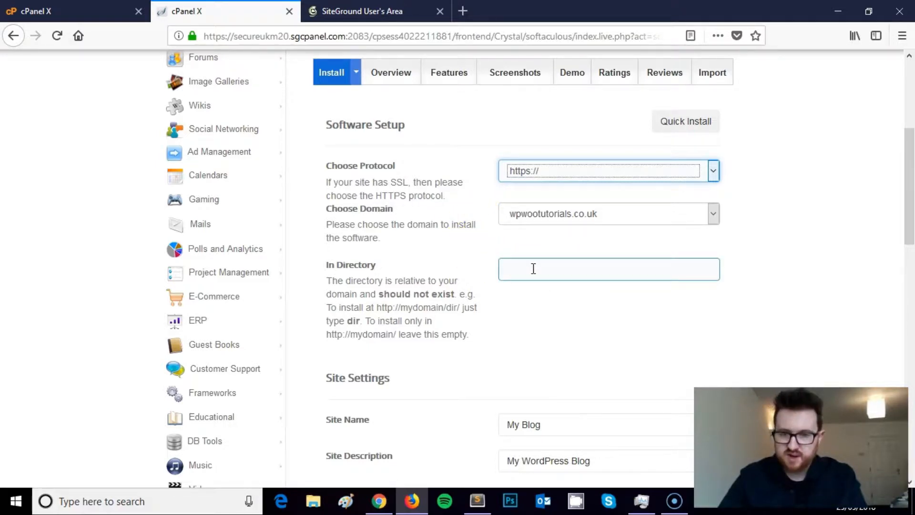
scroll(524, 267, "down", 3)
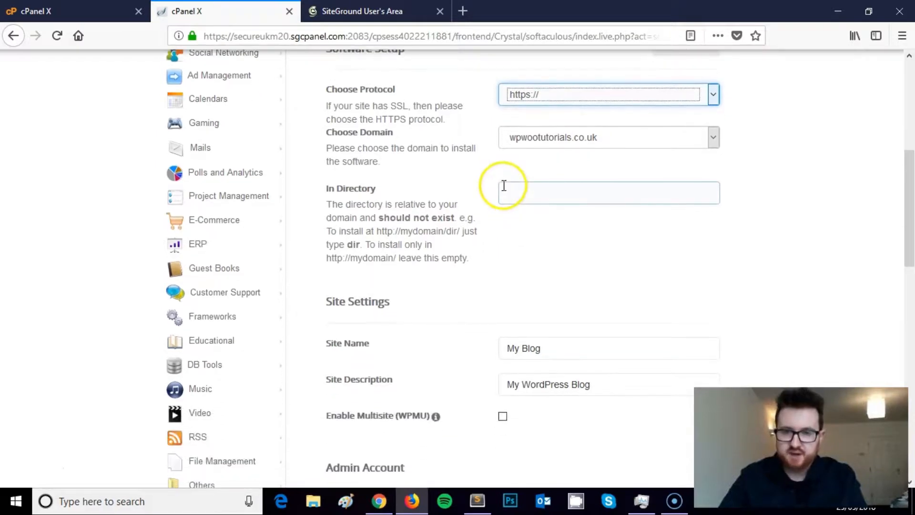
scroll(504, 186, "up", 2)
left_click(542, 245)
left_click(593, 214)
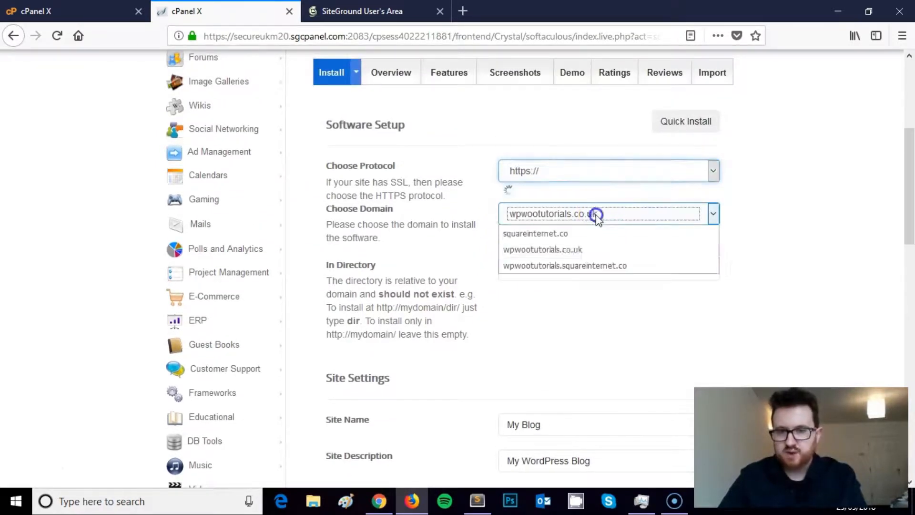
left_click(591, 216)
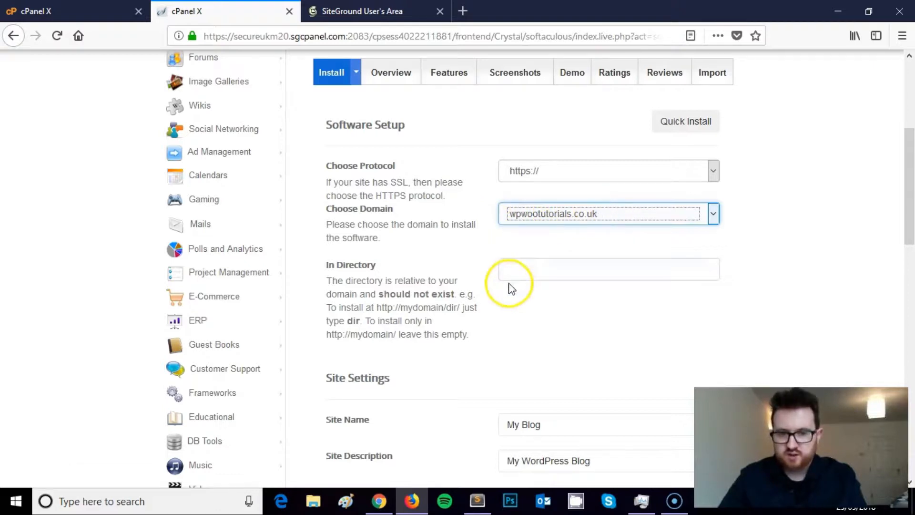
left_click(558, 279)
type("wp")
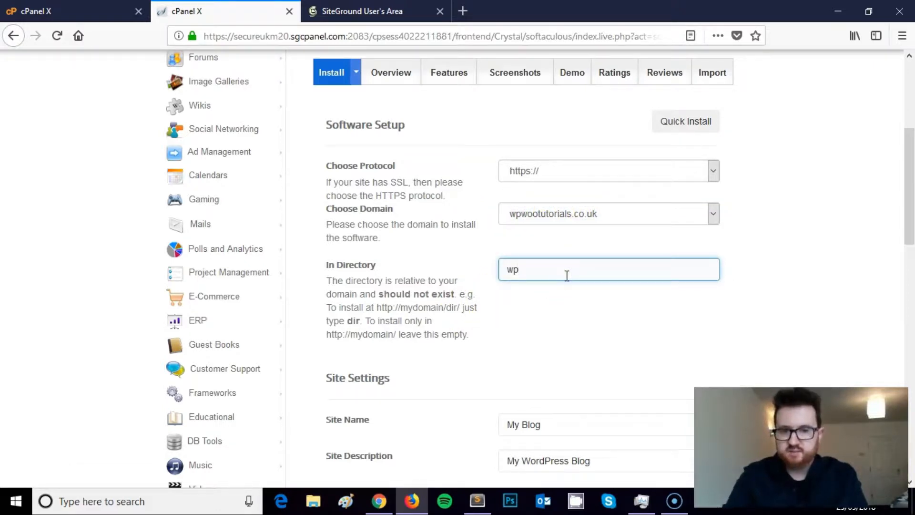
type("wootutorials.co")
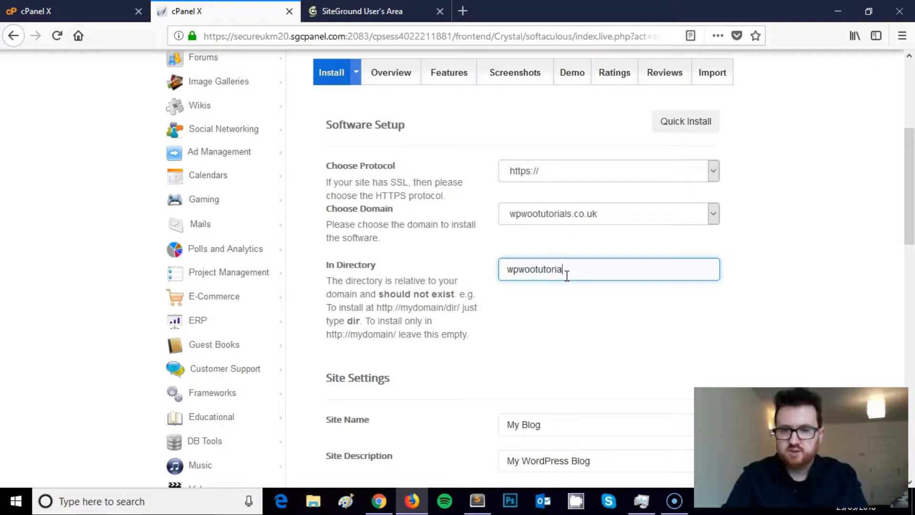
type(".uk/bl.og")
key("BackSpace")
key("BackSpace")
key("BackSpace")
type("og")
key("BackSpace")
key("BackSpace")
key("BackSpace")
key("BackSpace")
key("BackSpace")
key("BackSpace")
key("BackSpace")
key("BackSpace")
key("BackSpace")
key("BackSpace")
key("BackSpace")
key("BackSpace")
key("BackSpace")
key("BackSpace")
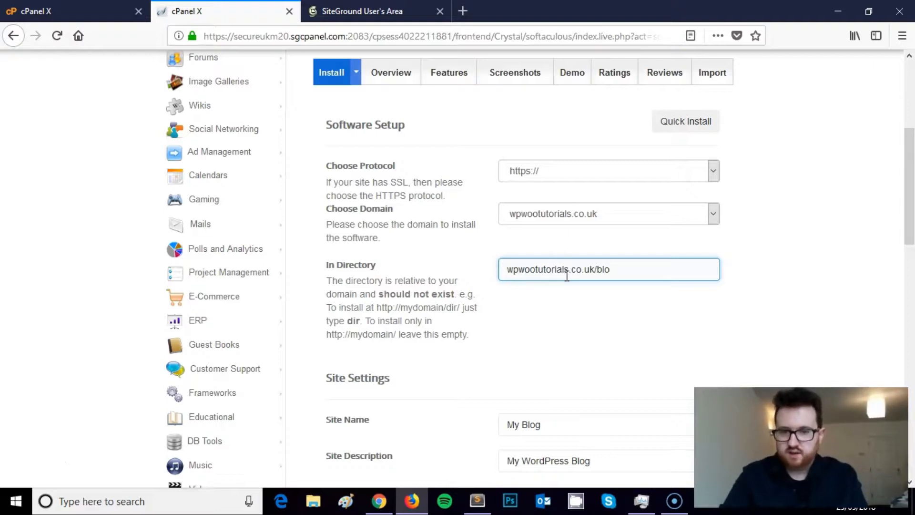
key("BackSpace")
key("BackSpace")
key("BackSpace")
key("BackSpace")
key("BackSpace")
key("BackSpace")
key("BackSpace")
key("BackSpace")
key("BackSpace")
key("BackSpace")
key("BackSpace")
scroll(567, 274, "down", 5)
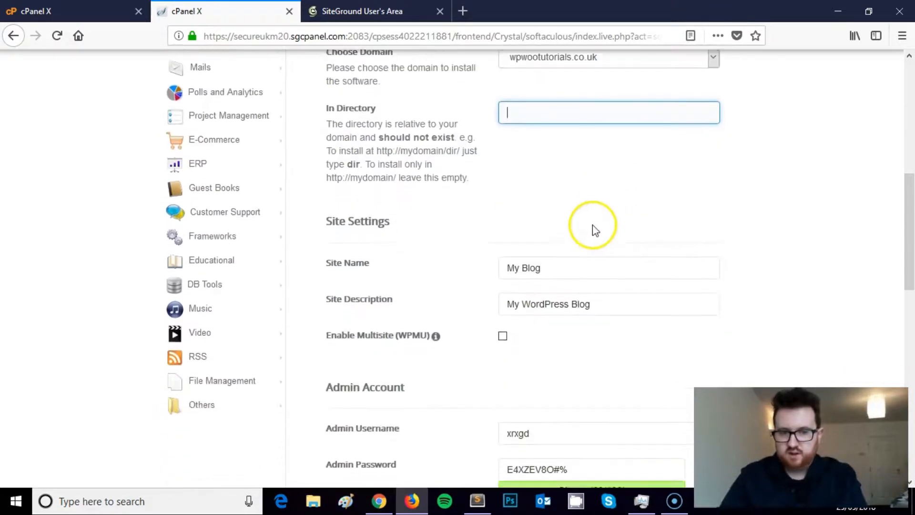
left_click(582, 193)
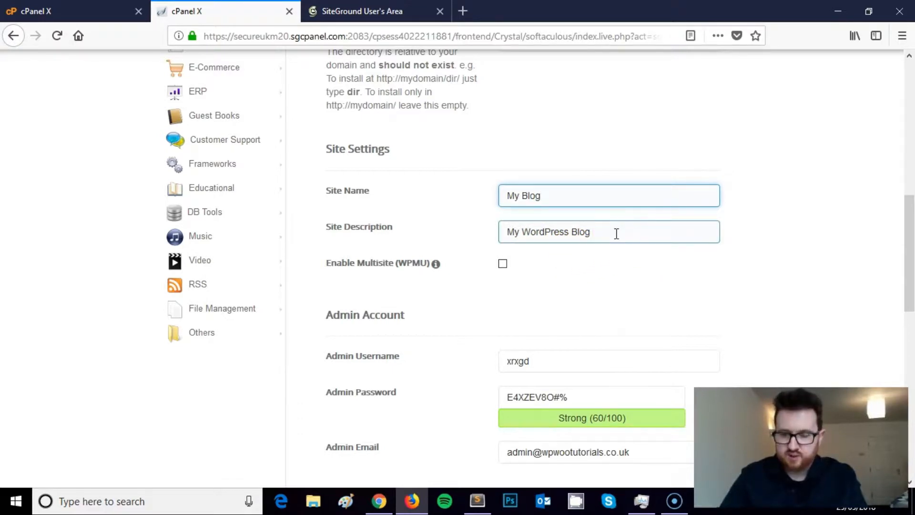
left_click_drag(616, 234, 504, 227)
left_click(591, 197)
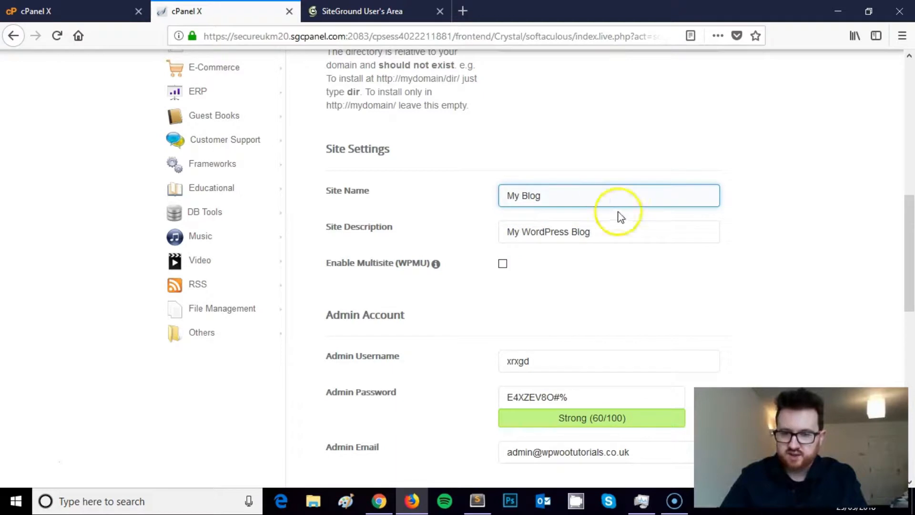
scroll(607, 231, "down", 2)
mouse_move(442, 189)
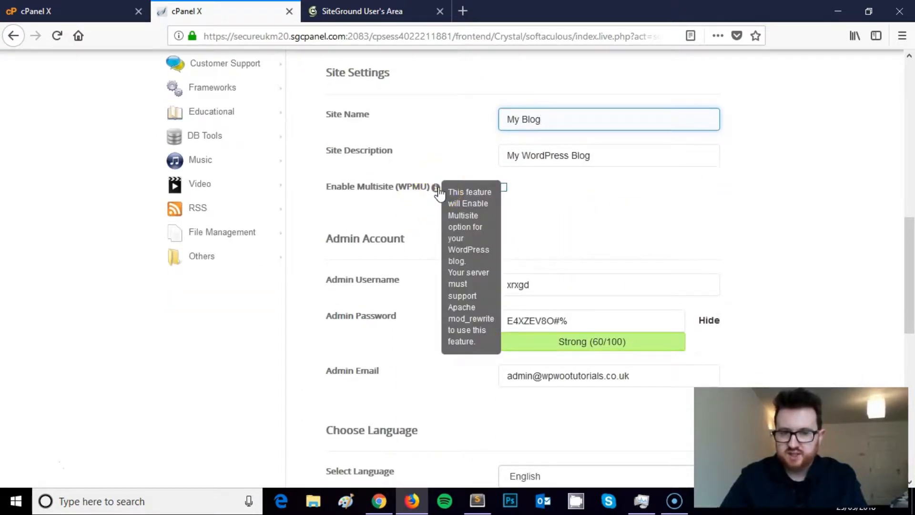
scroll(439, 193, "up", 2)
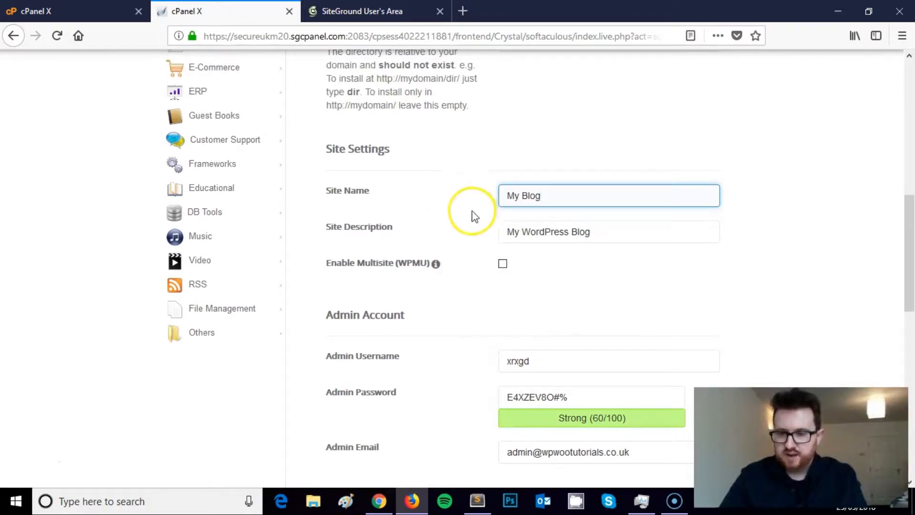
scroll(465, 193, "down", 4)
scroll(484, 178, "up", 2)
scroll(553, 209, "down", 2)
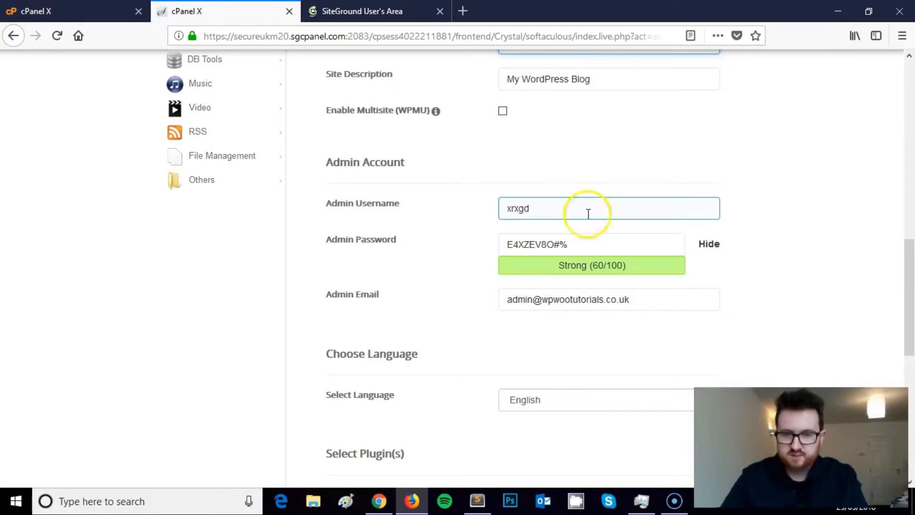
- Replace the admin email with the site owner's email address
left_click(376, 283)
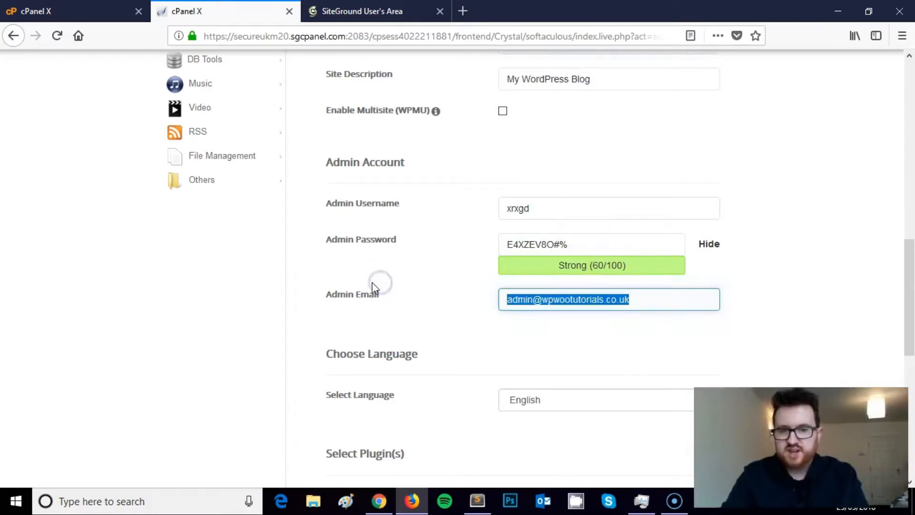
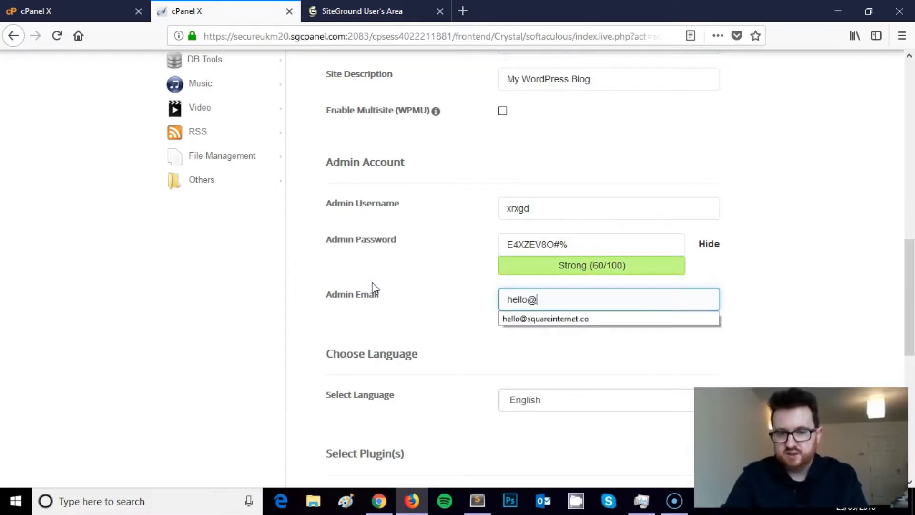
left_click(613, 216)
- Mask the admin password and replace it with a new one rated Strong (82/100)
left_click(718, 243)
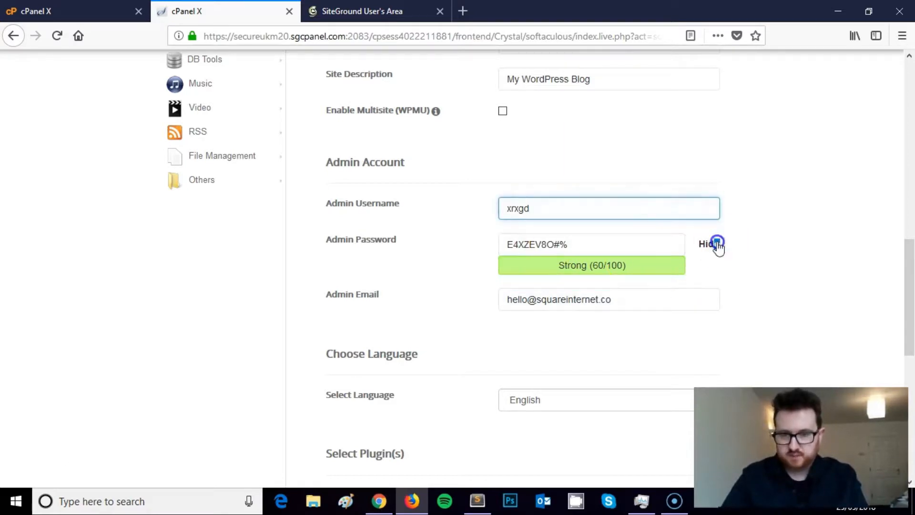
left_click_drag(615, 244, 238, 230)
type("••")
key("BackSpace")
key("BackSpace")
type("••••••••••")
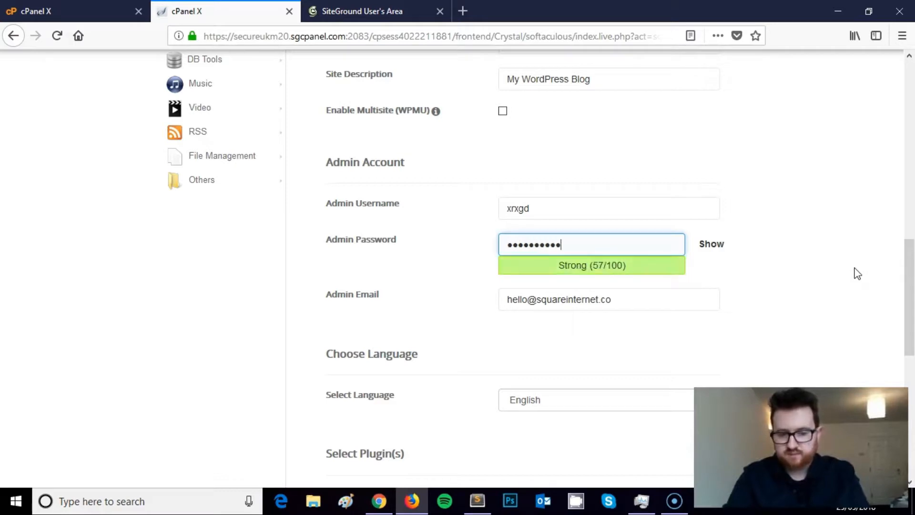
type("•")
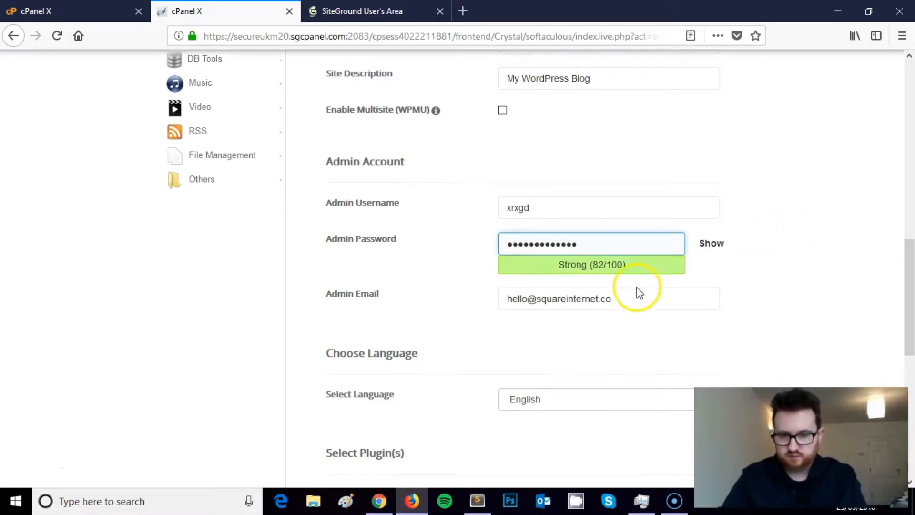
scroll(639, 290, "down", 3)
scroll(652, 281, "down", 8)
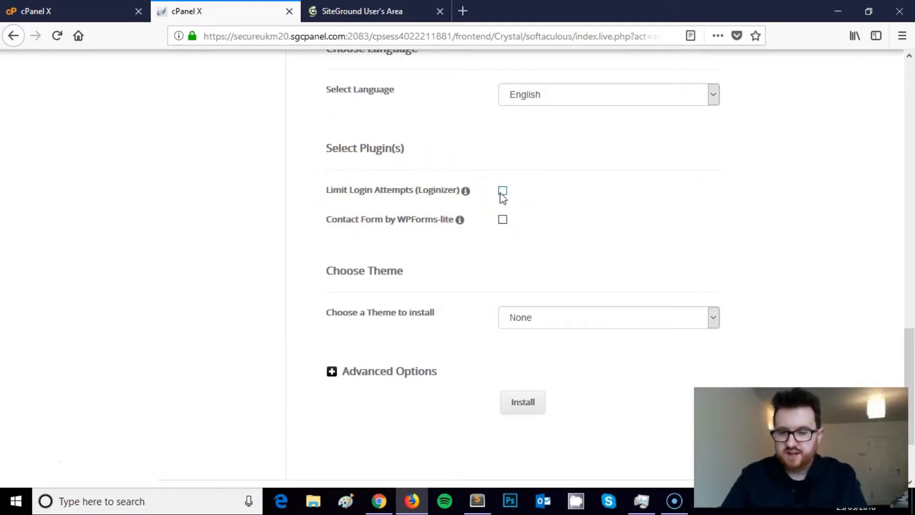
scroll(488, 216, "down", 3)
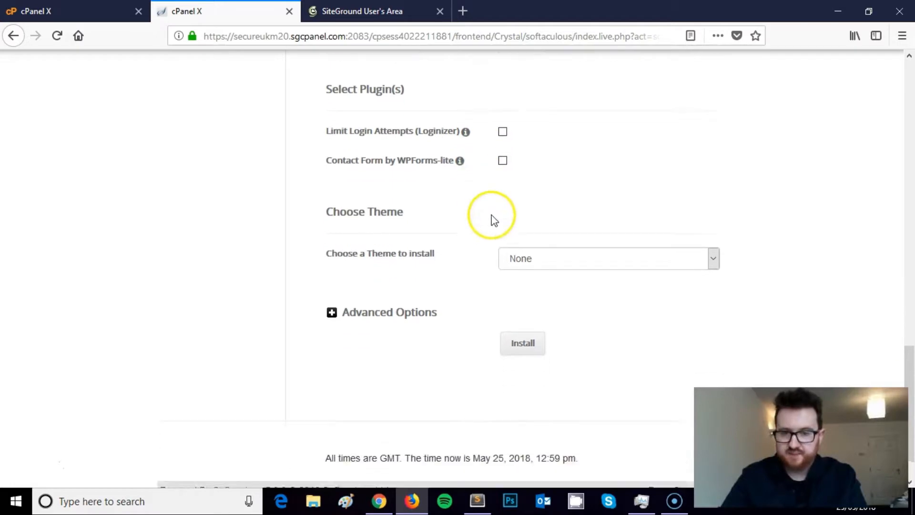
scroll(496, 213, "up", 5)
scroll(496, 215, "up", 3)
scroll(501, 227, "down", 6)
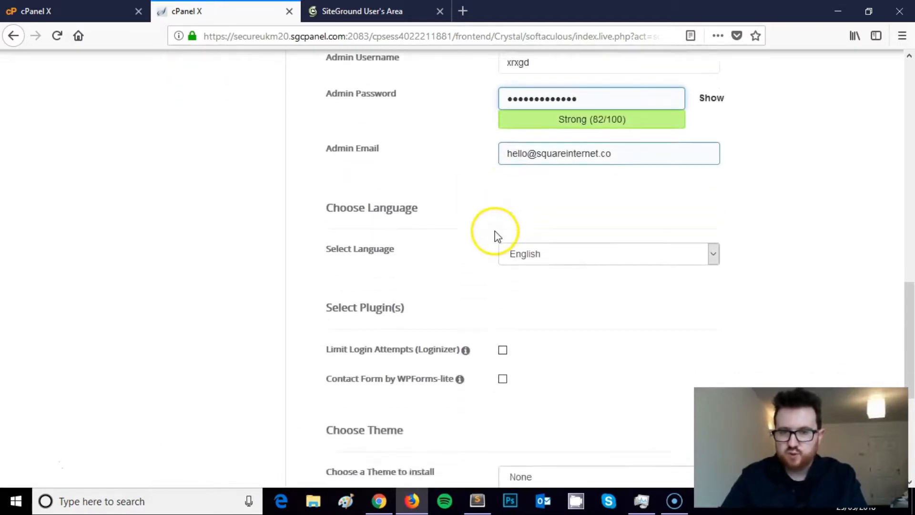
left_click(410, 295)
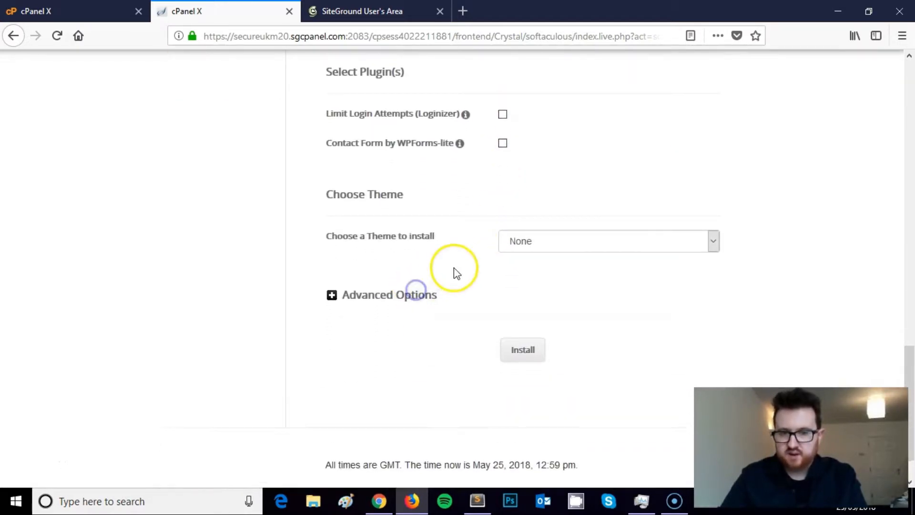
scroll(468, 267, "down", 2)
mouse_move(565, 233)
left_mouse_down()
mouse_move(459, 220)
mouse_move(550, 228)
left_mouse_up()
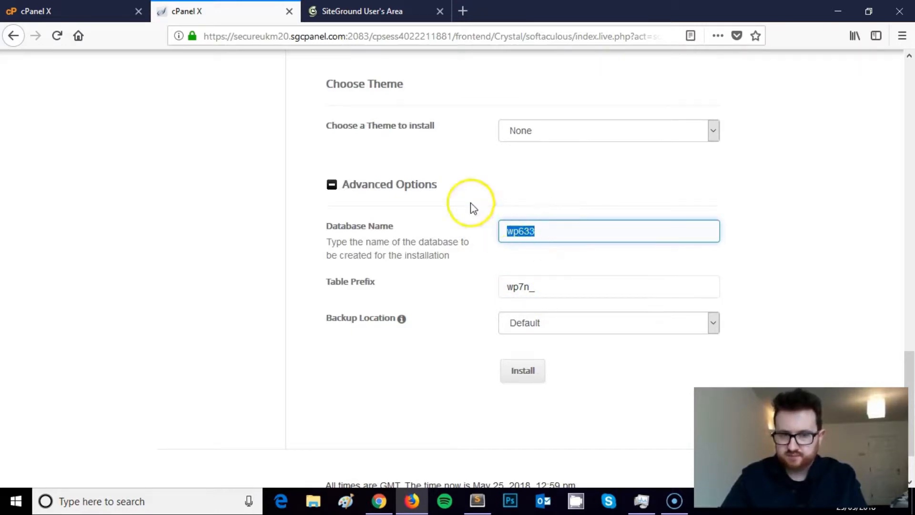
left_click(402, 187)
left_click(519, 297)
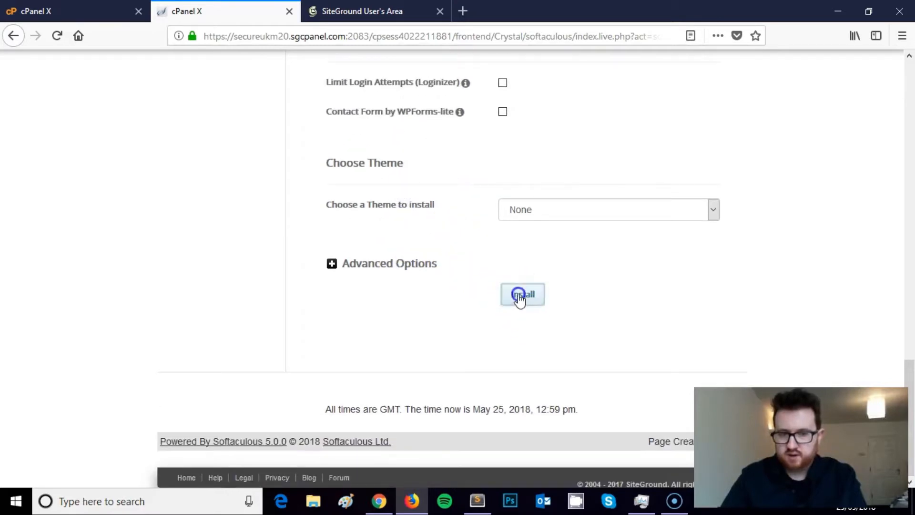
- Dismiss the save-login prompt and load wpwootutorials.co.uk in a new browser tab
left_click(264, 157)
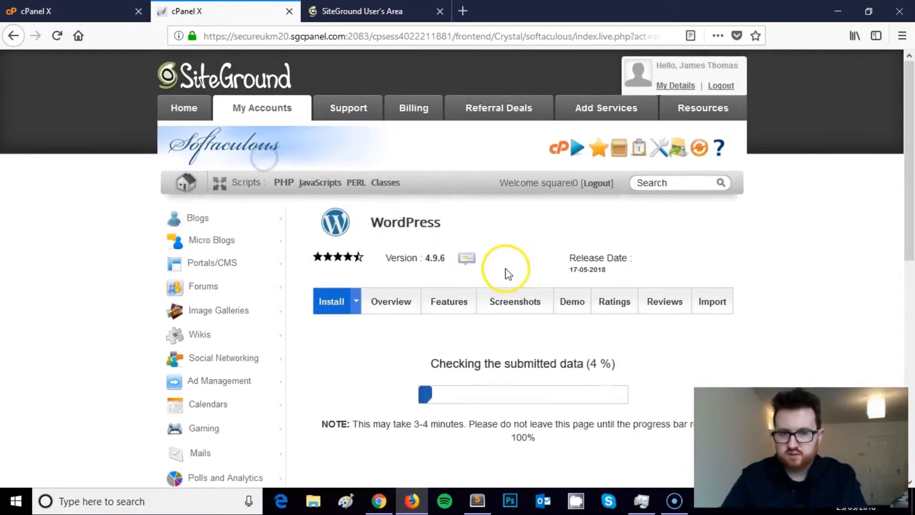
left_click(463, 10)
type("wpwootutorials.co.uk/")
key("Return")
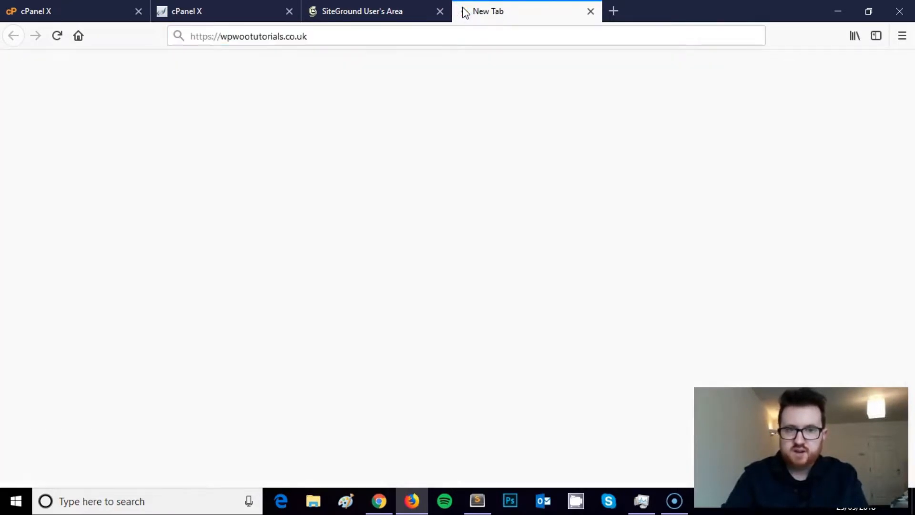
left_click_drag(533, 11, 355, 10)
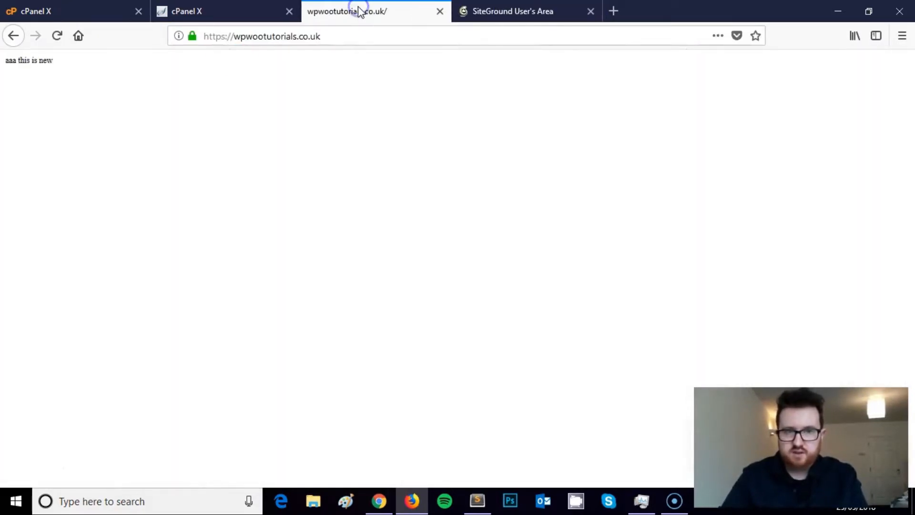
- Return to the cPanel tab and follow the installation progress until it completes
left_click(224, 11)
scroll(521, 167, "down", 3)
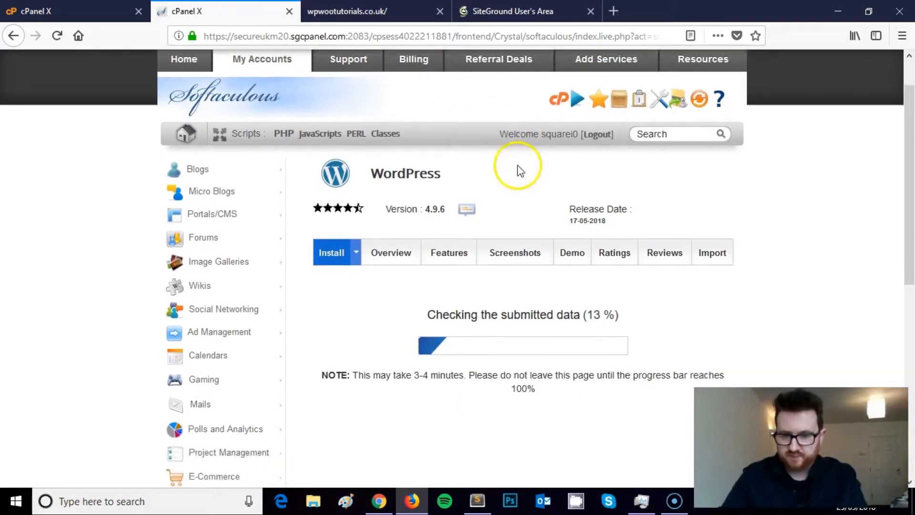
scroll(584, 217, "down", 2)
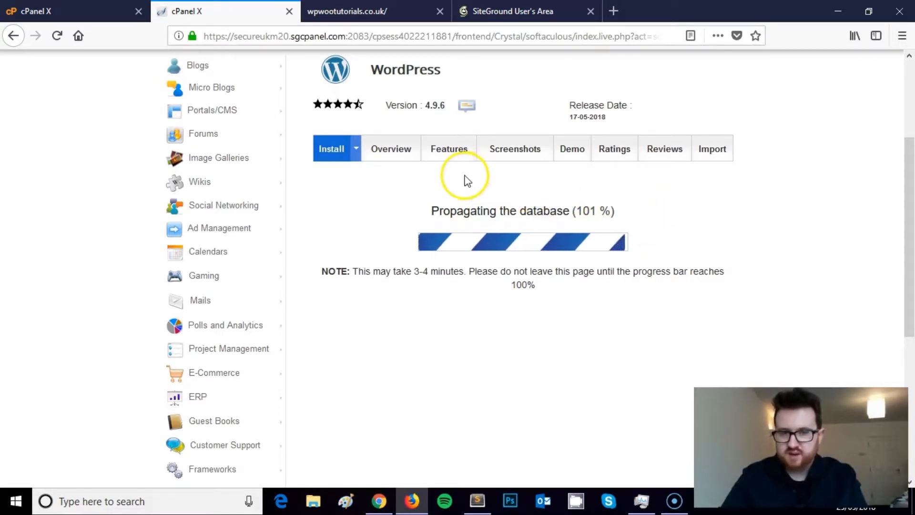
left_click(366, 15)
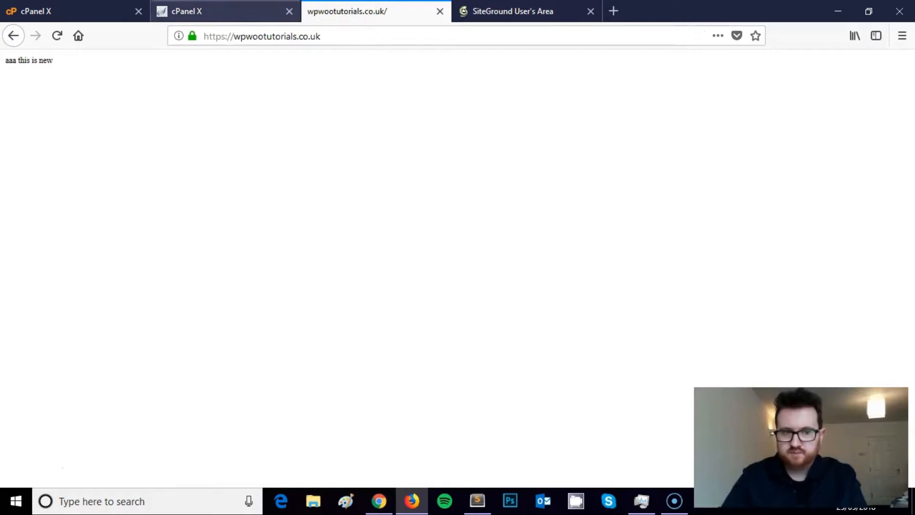
left_click(231, 15)
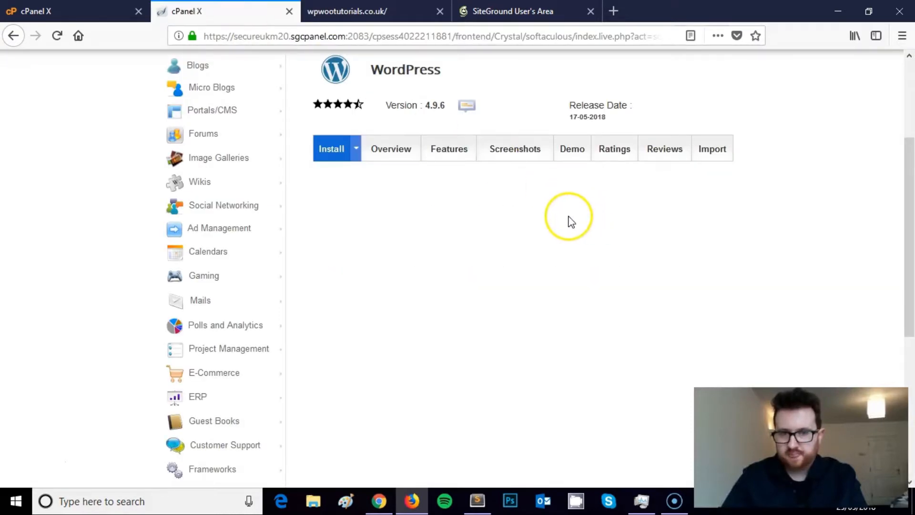
- Open the newly installed site and reload the older tab so it shows My Blog
left_click(397, 255)
left_click(477, 9)
left_click(351, 7)
key("F5")
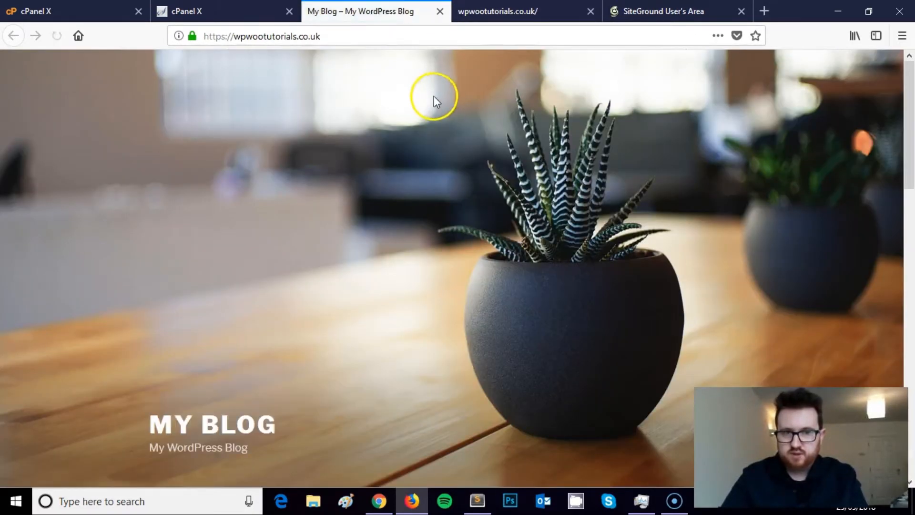
scroll(511, 154, "down", 5)
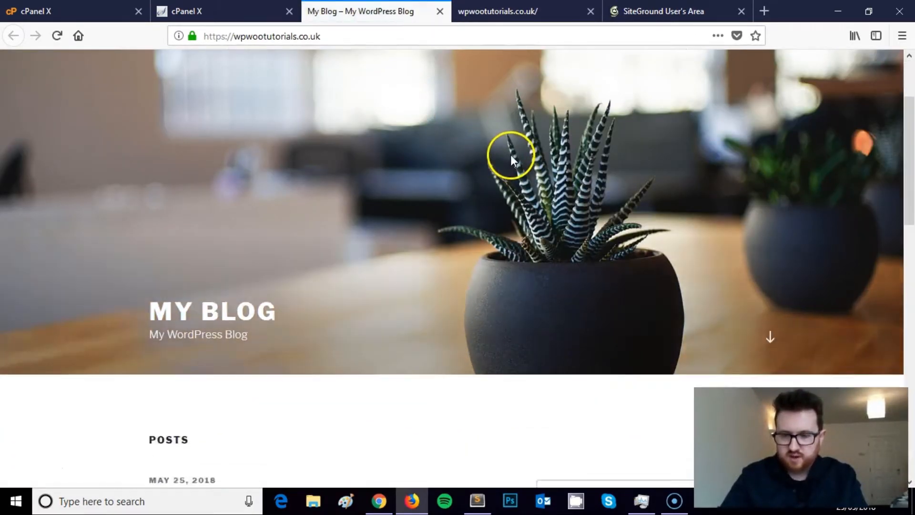
- Scroll through My Blog and its post 'WordPress Resources at SiteGround', then back up
left_click(524, 19)
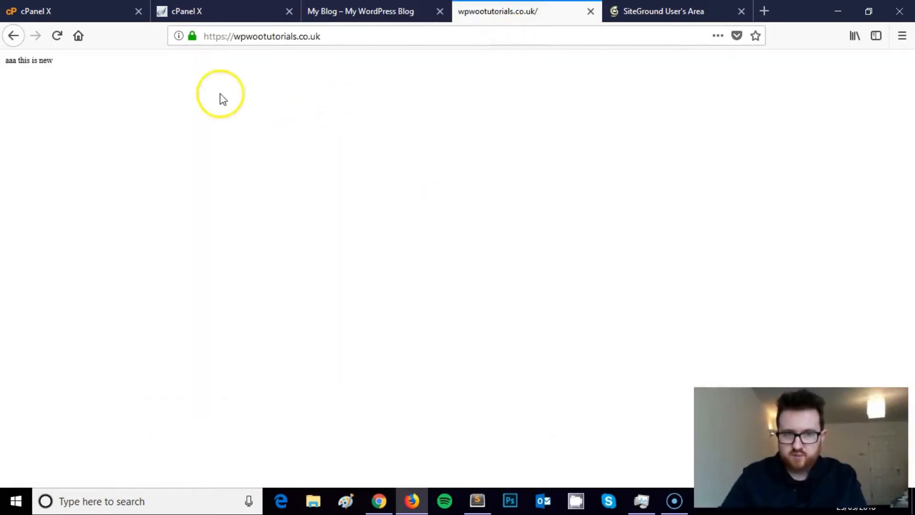
left_click(362, 12)
scroll(490, 220, "down", 7)
scroll(480, 249, "up", 8)
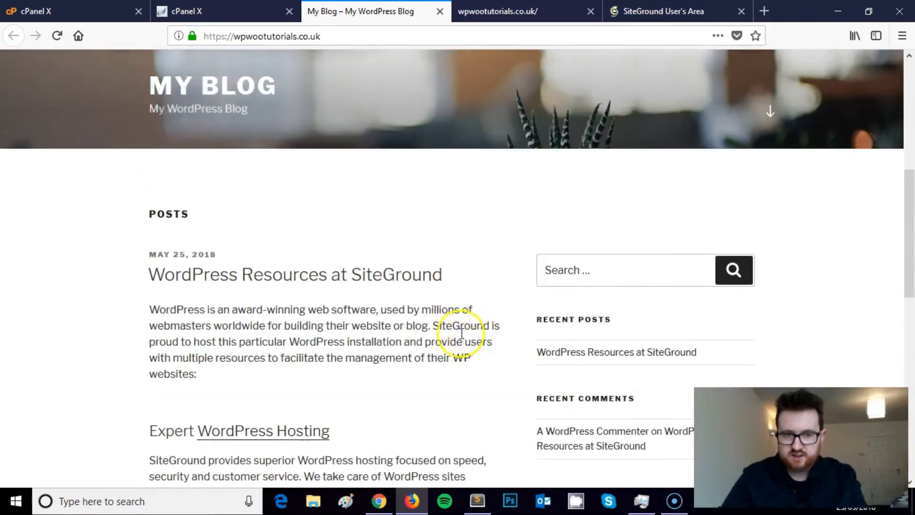
left_click_drag(454, 310, 137, 308)
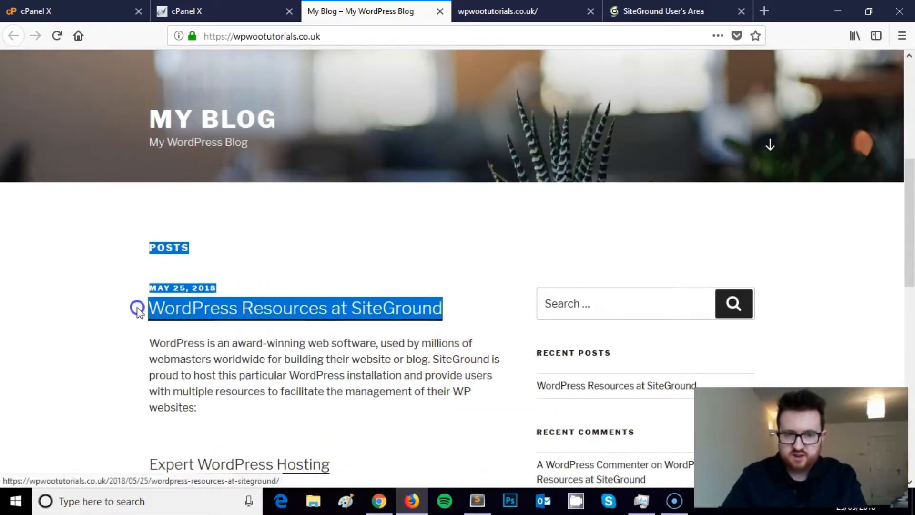
left_click(336, 367)
scroll(367, 350, "down", 3)
scroll(409, 348, "down", 9)
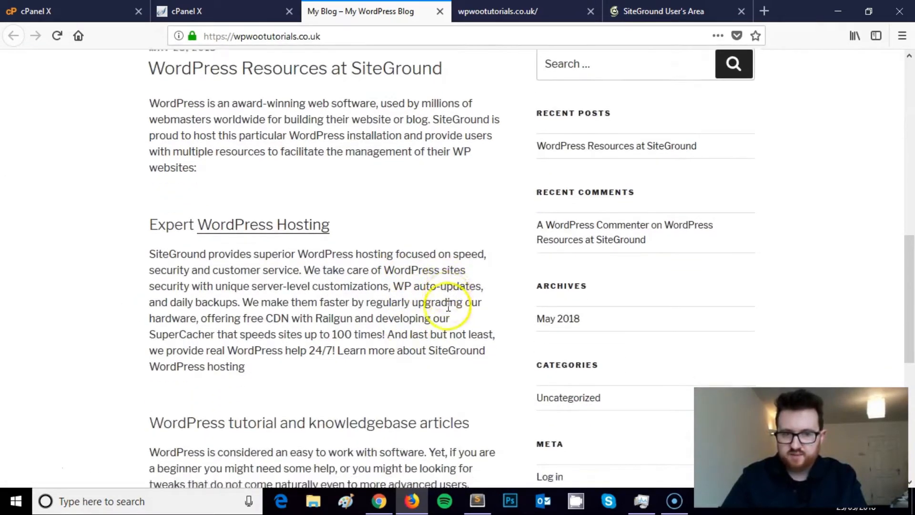
scroll(448, 312, "up", 12)
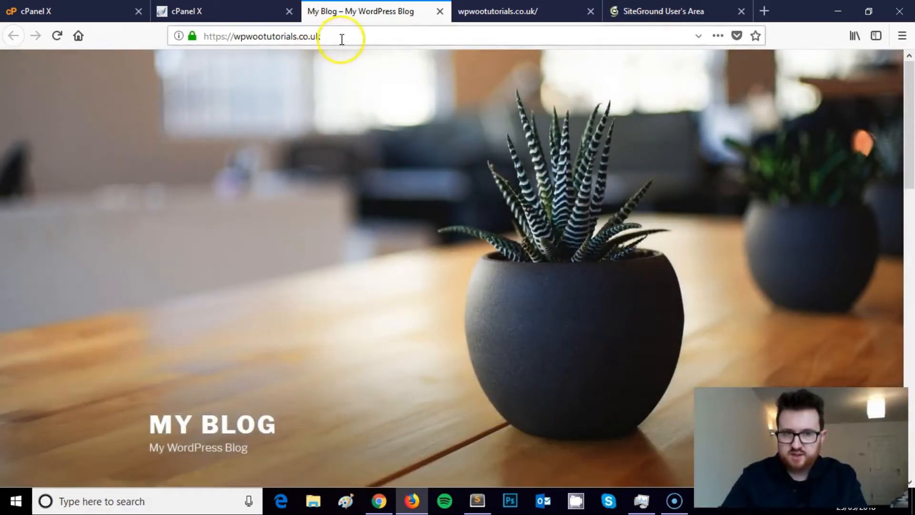
- Go to the site's wp-admin address to bring up the WordPress login page
left_click(341, 40)
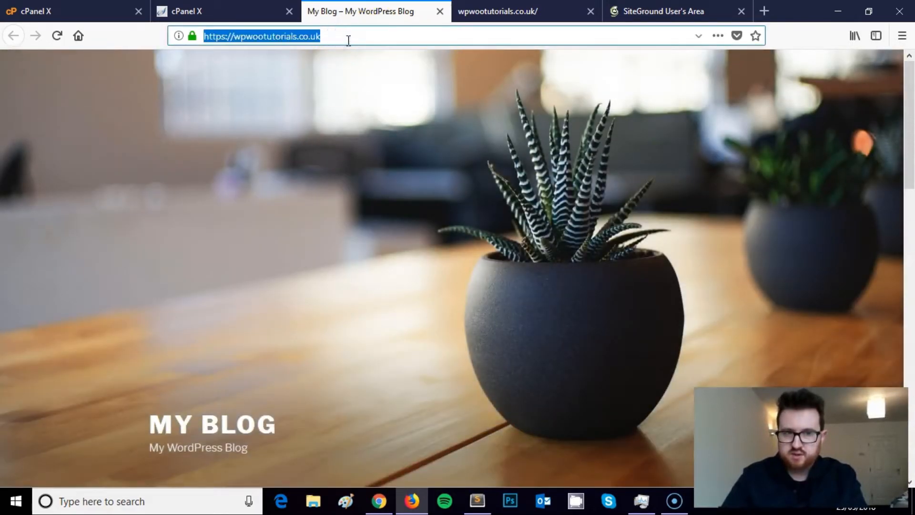
left_click(348, 38)
type("wp")
key("Return")
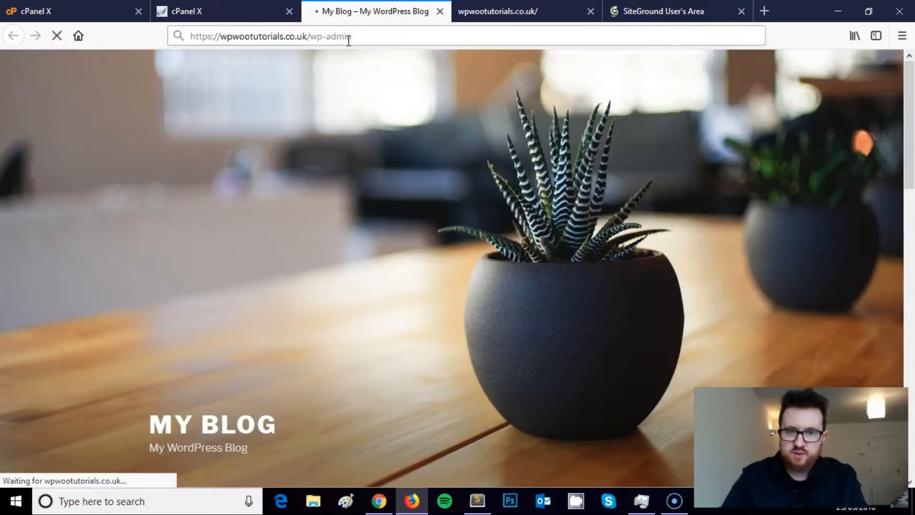
- Clear the username suggestions, then refresh the other site tab to show the new homepage
left_click(422, 242)
left_click(373, 179)
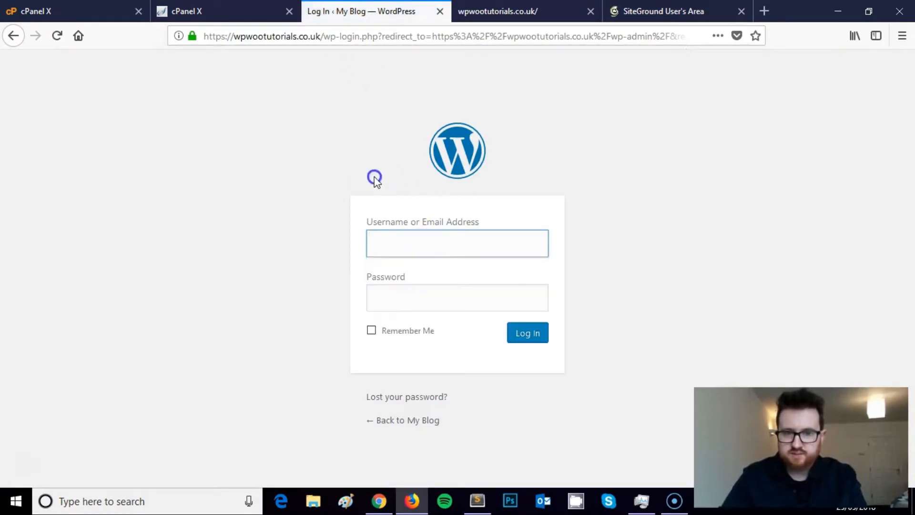
left_click(498, 11)
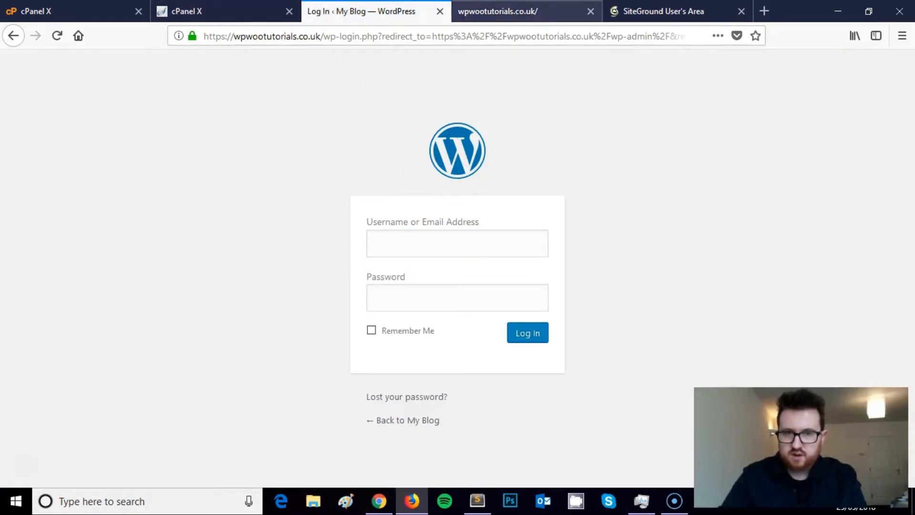
key("F5")
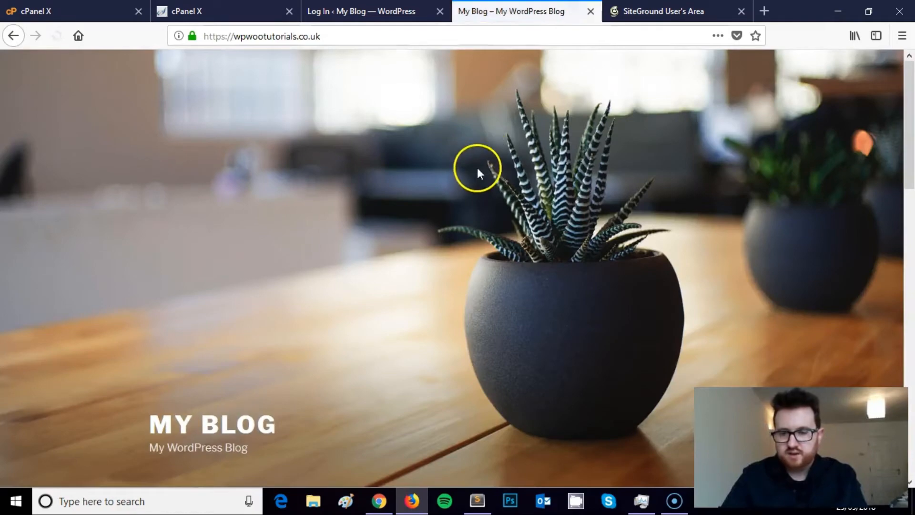
scroll(469, 191, "down", 5)
scroll(468, 203, "down", 10)
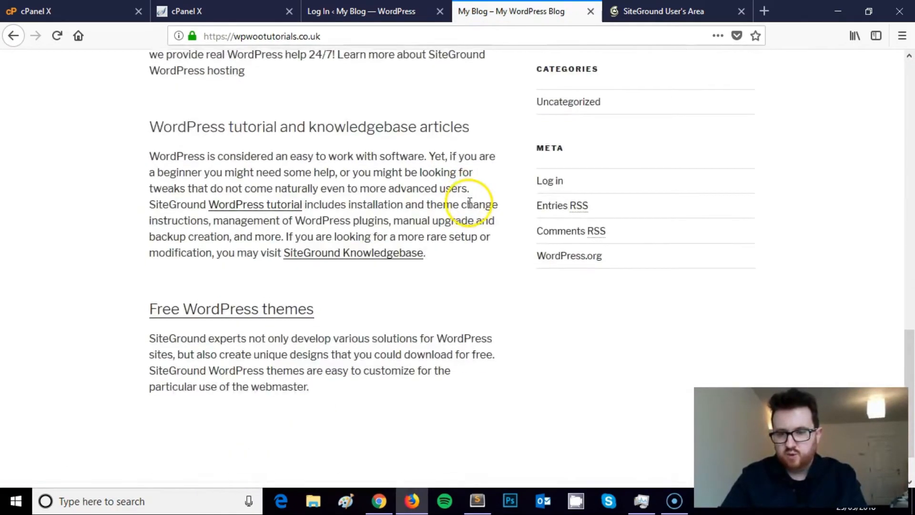
scroll(468, 202, "up", 3)
scroll(468, 202, "up", 10)
scroll(468, 202, "down", 6)
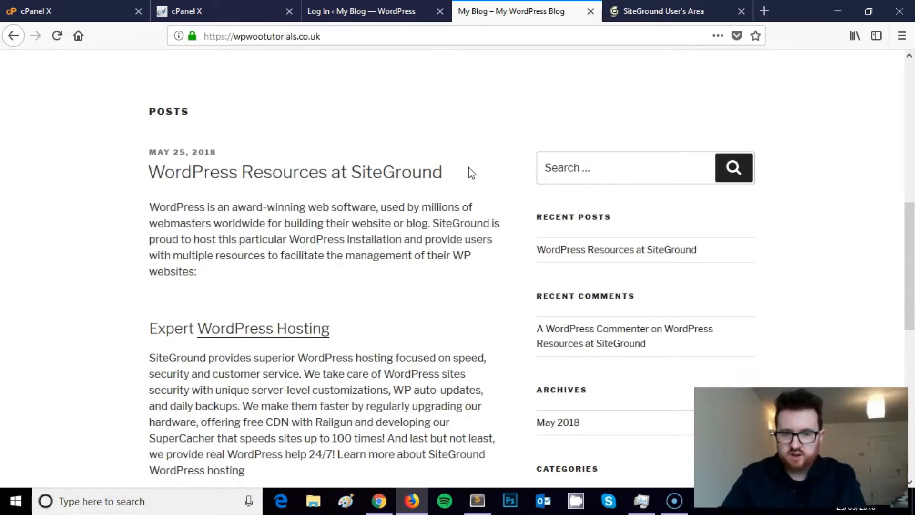
scroll(469, 171, "up", 10)
scroll(469, 172, "down", 6)
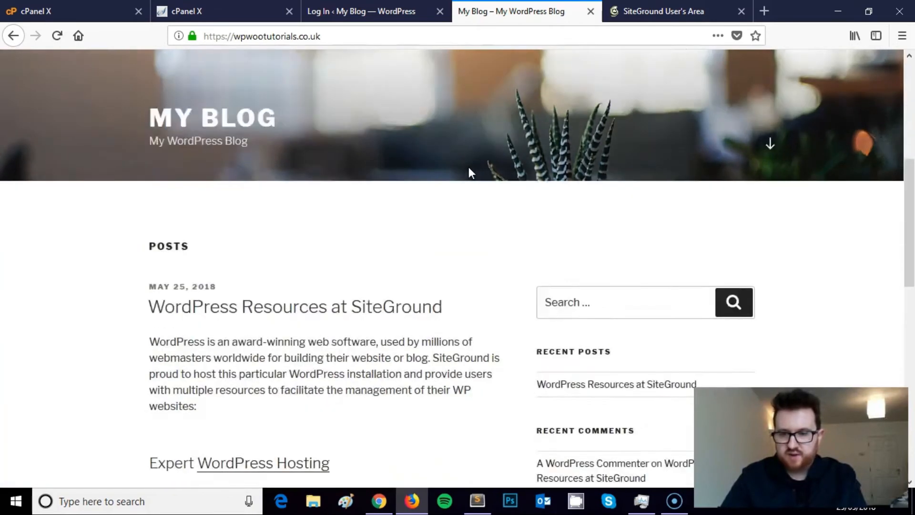
scroll(469, 169, "down", 8)
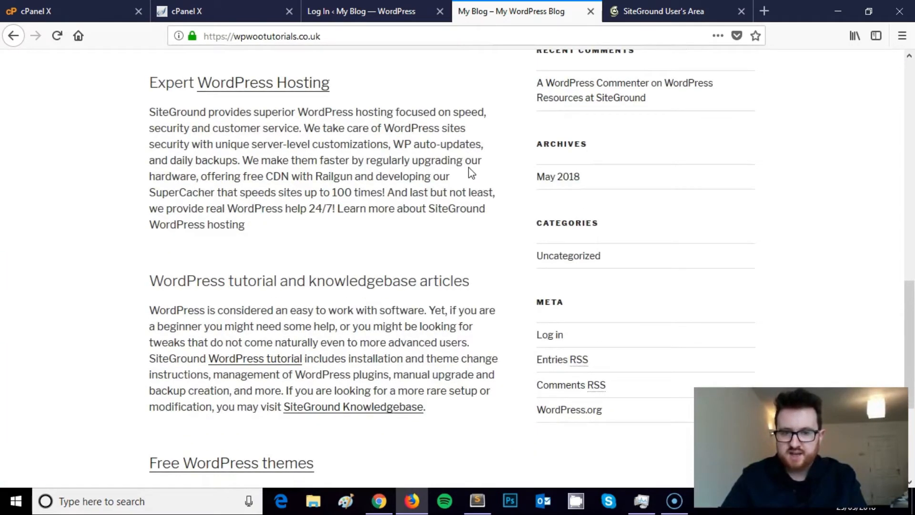
scroll(469, 169, "down", 4)
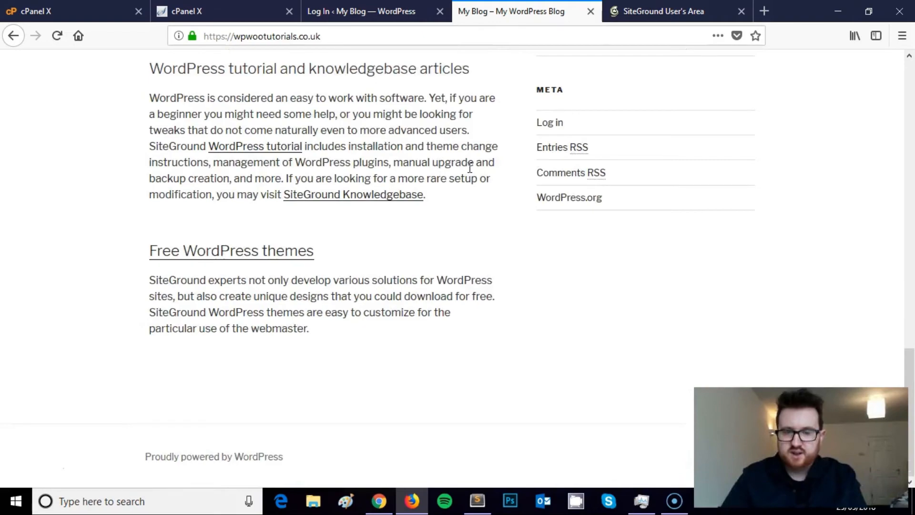
scroll(468, 168, "up", 9)
scroll(468, 168, "up", 8)
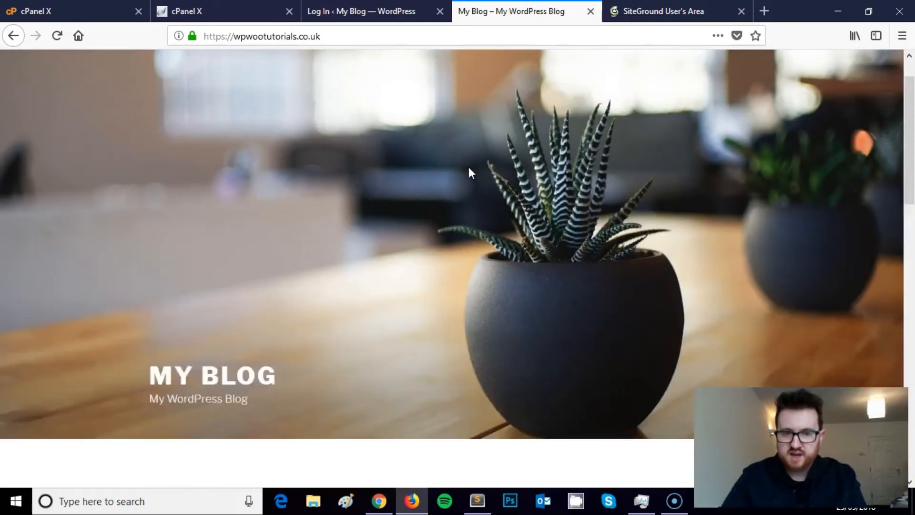
scroll(468, 168, "down", 6)
scroll(469, 168, "down", 10)
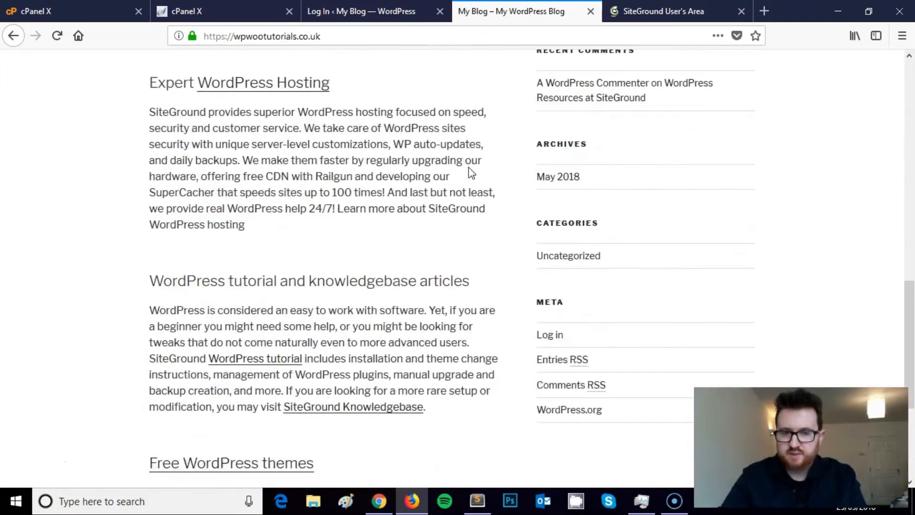
scroll(464, 166, "up", 12)
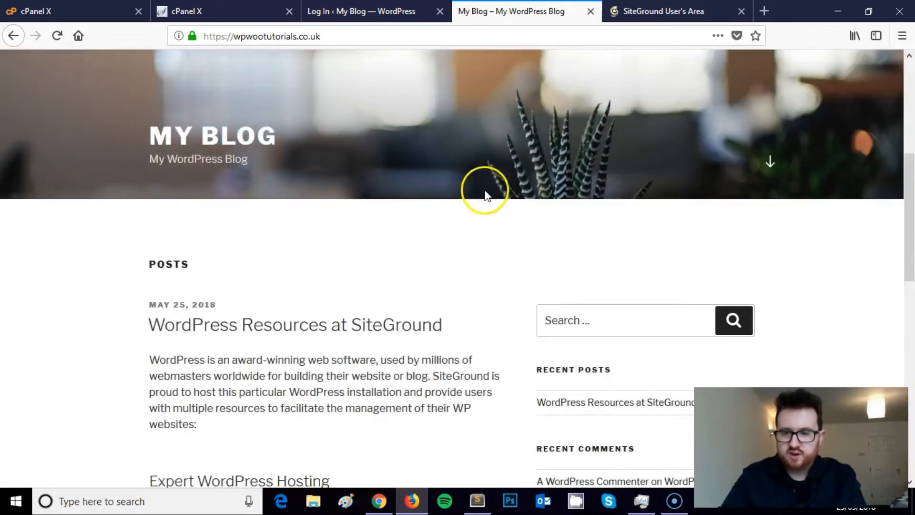
scroll(484, 190, "down", 8)
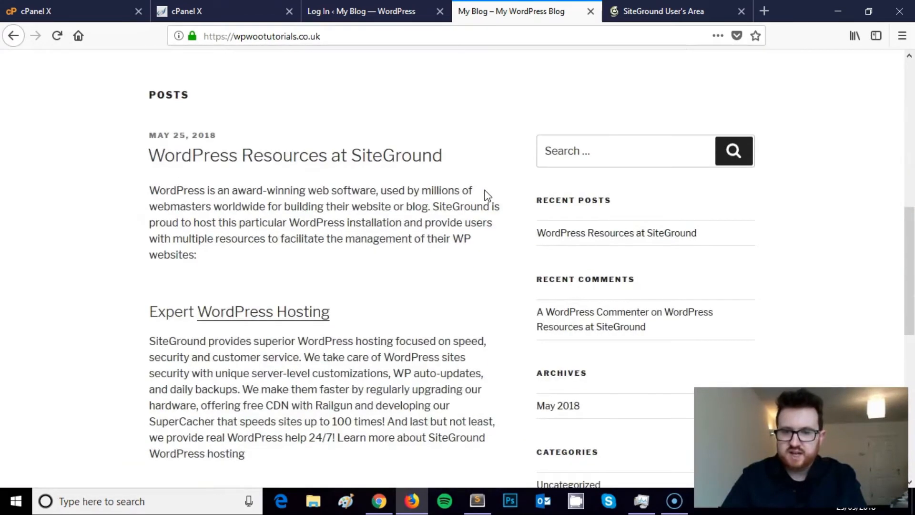
scroll(484, 191, "up", 7)
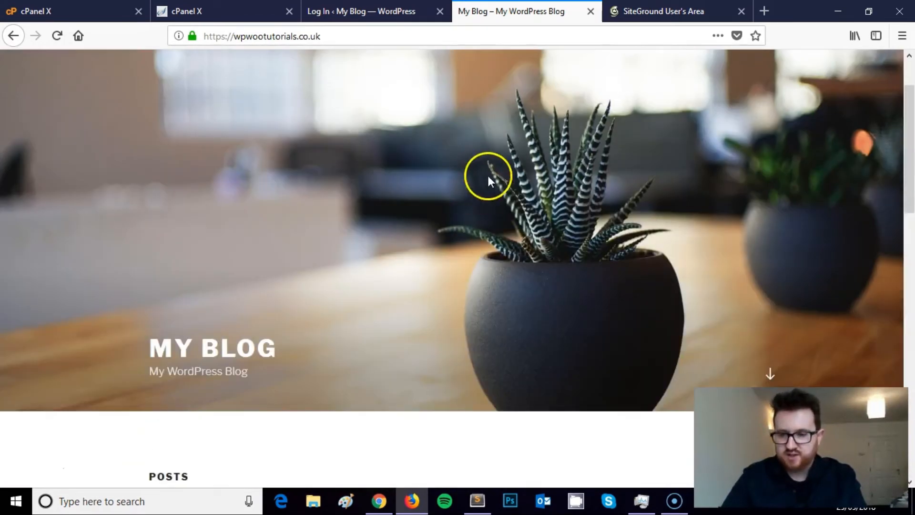
left_click(318, 37)
left_click(329, 38)
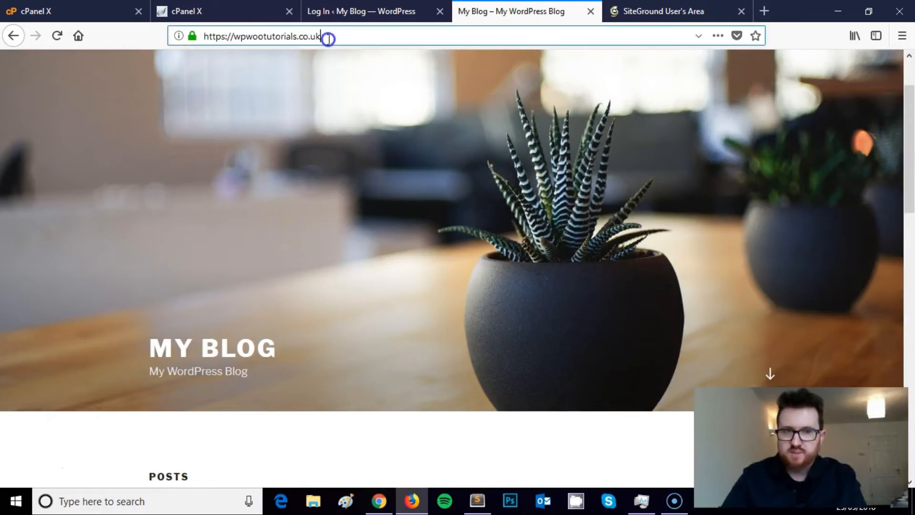
scroll(400, 102, "down", 7)
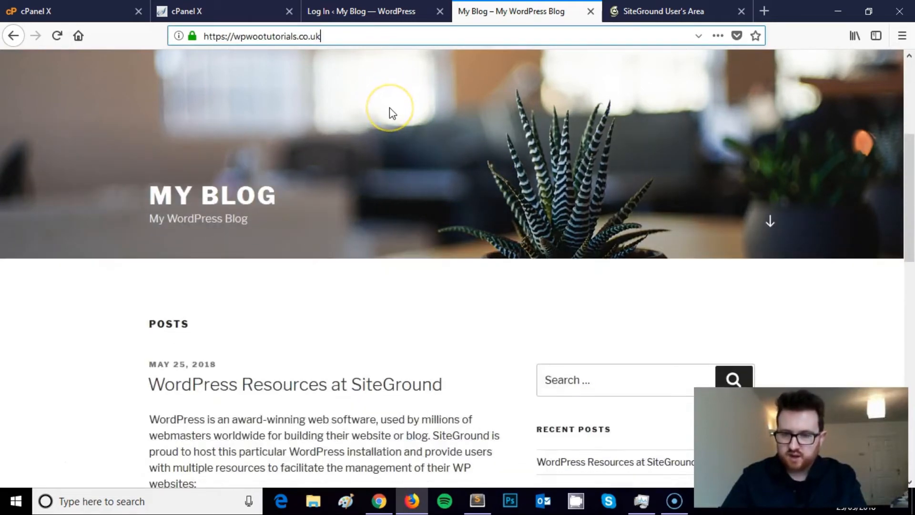
scroll(394, 116, "down", 1)
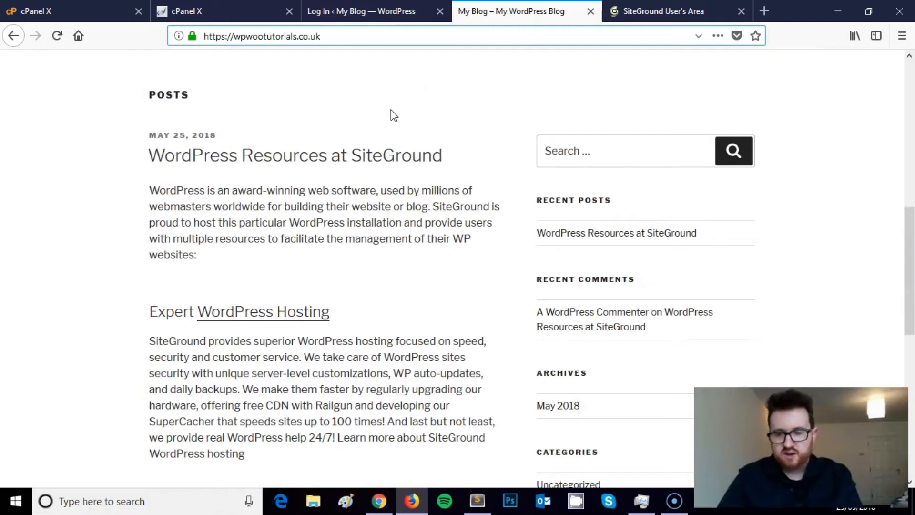